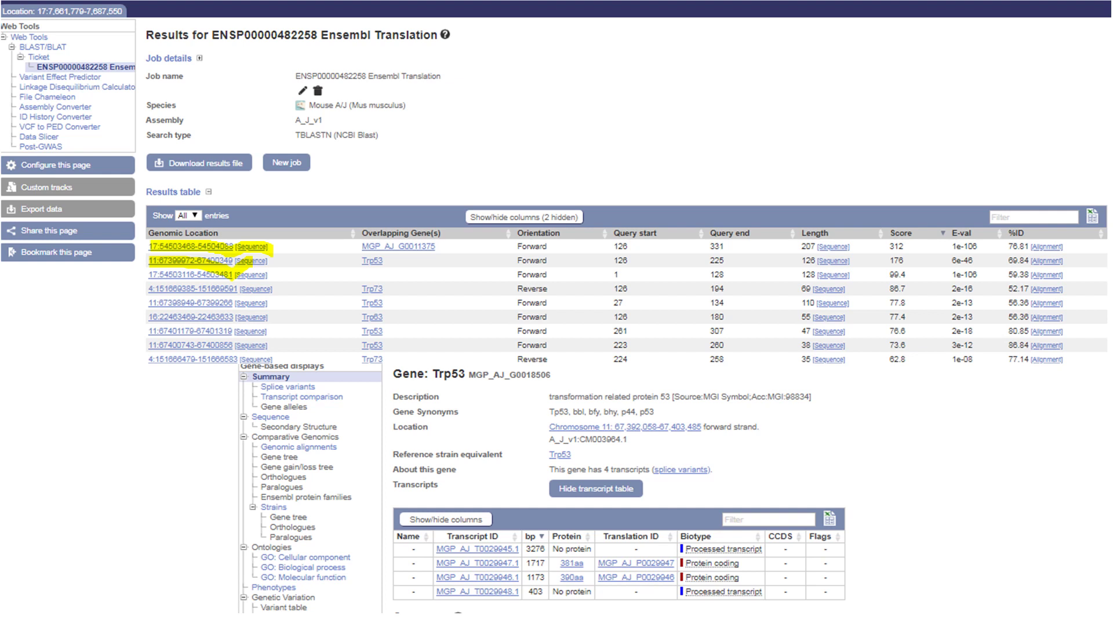
- Highlight the first Trp53 transcript ID, MGP_AJ_T0029945.1, in yellow in the transcript table
left_click_drag(440, 548, 513, 557)
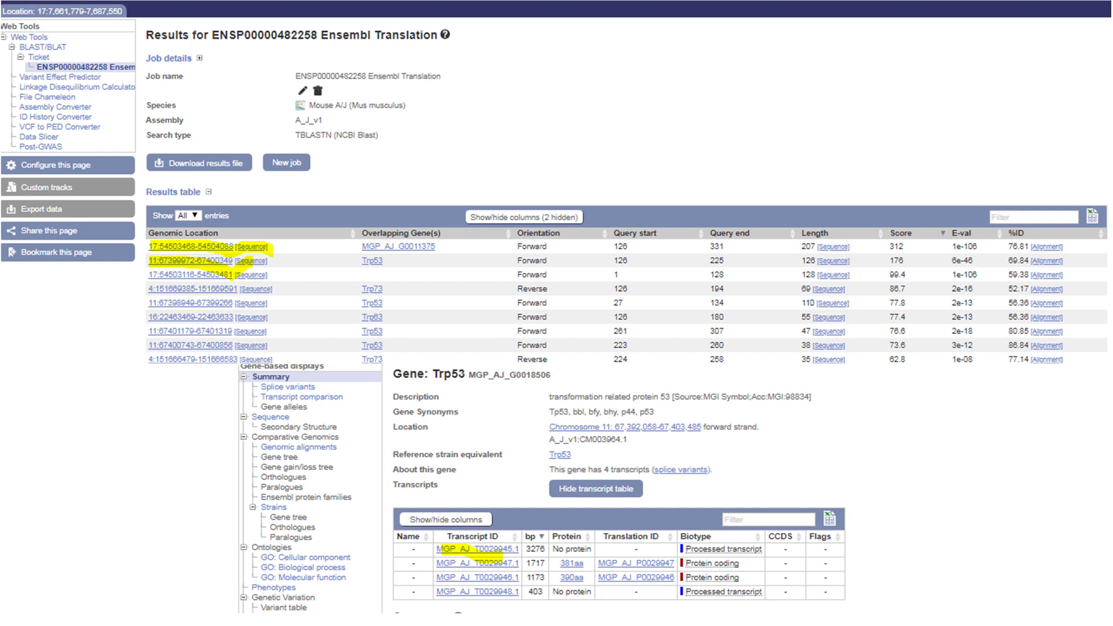